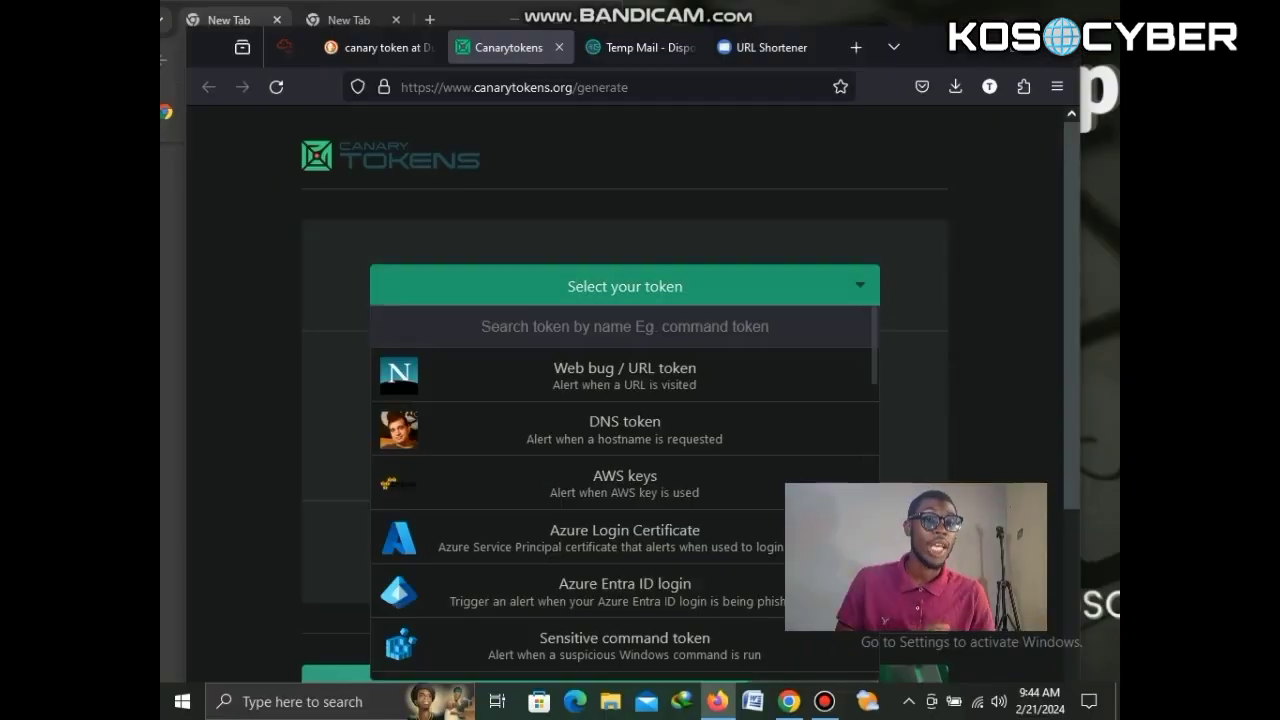
Look through the available Canarytoken types and select the Web bug / URL token.
{"action": "scroll", "coordinate": [625, 400], "scroll_direction": "down", "scroll_amount": 2}
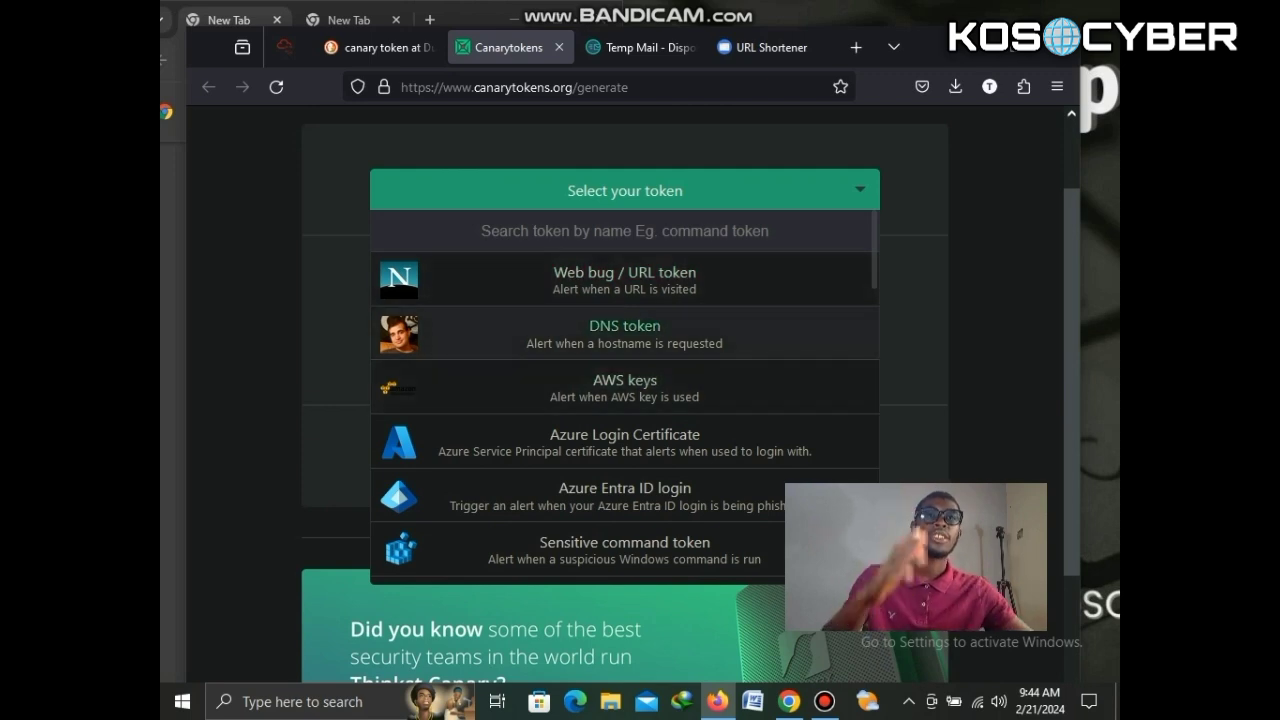
{"action": "scroll", "coordinate": [625, 335], "scroll_direction": "down", "scroll_amount": 2}
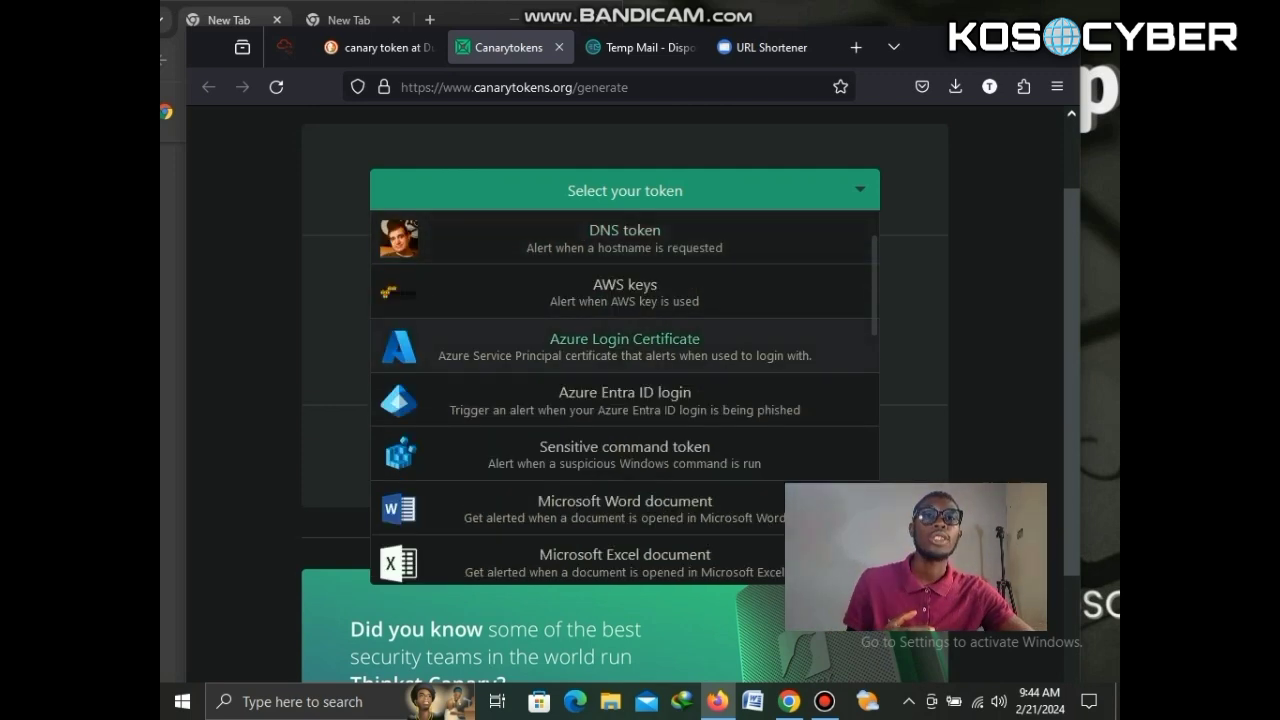
{"action": "scroll", "coordinate": [625, 345], "scroll_direction": "down", "scroll_amount": 4}
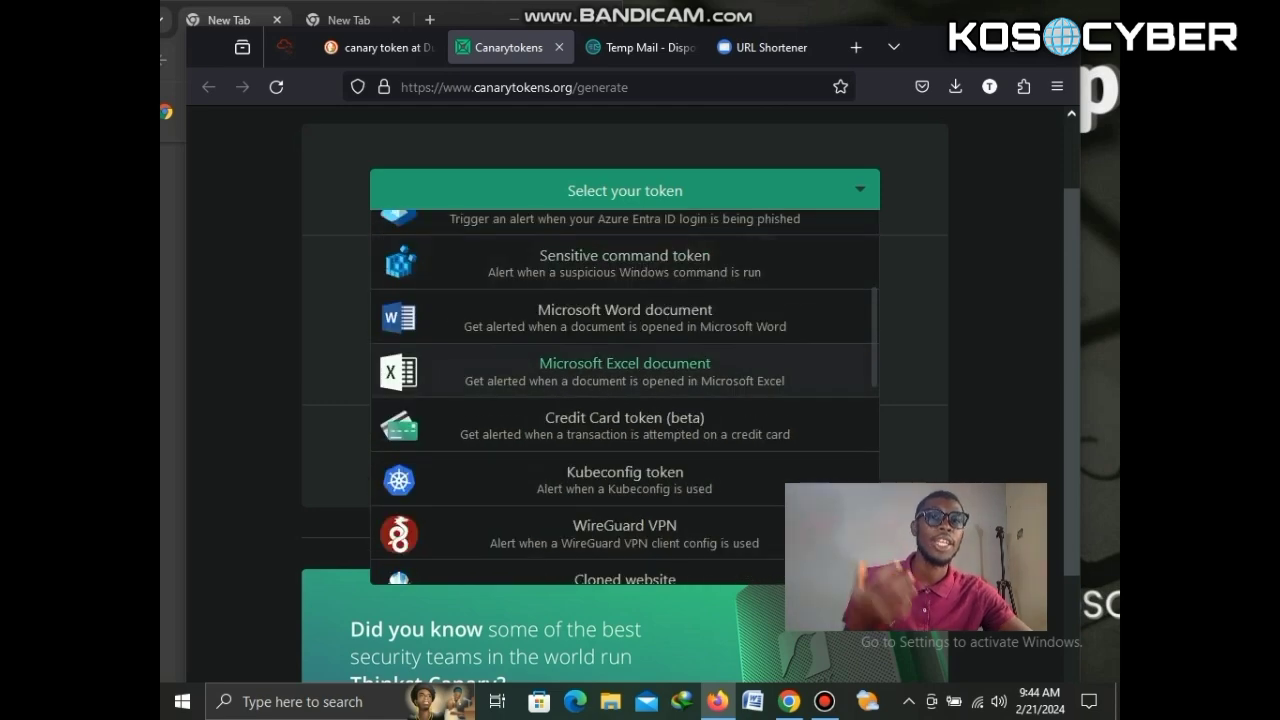
{"action": "scroll", "coordinate": [625, 345], "scroll_direction": "down", "scroll_amount": 2}
{"action": "scroll", "coordinate": [625, 380], "scroll_direction": "down", "scroll_amount": 8}
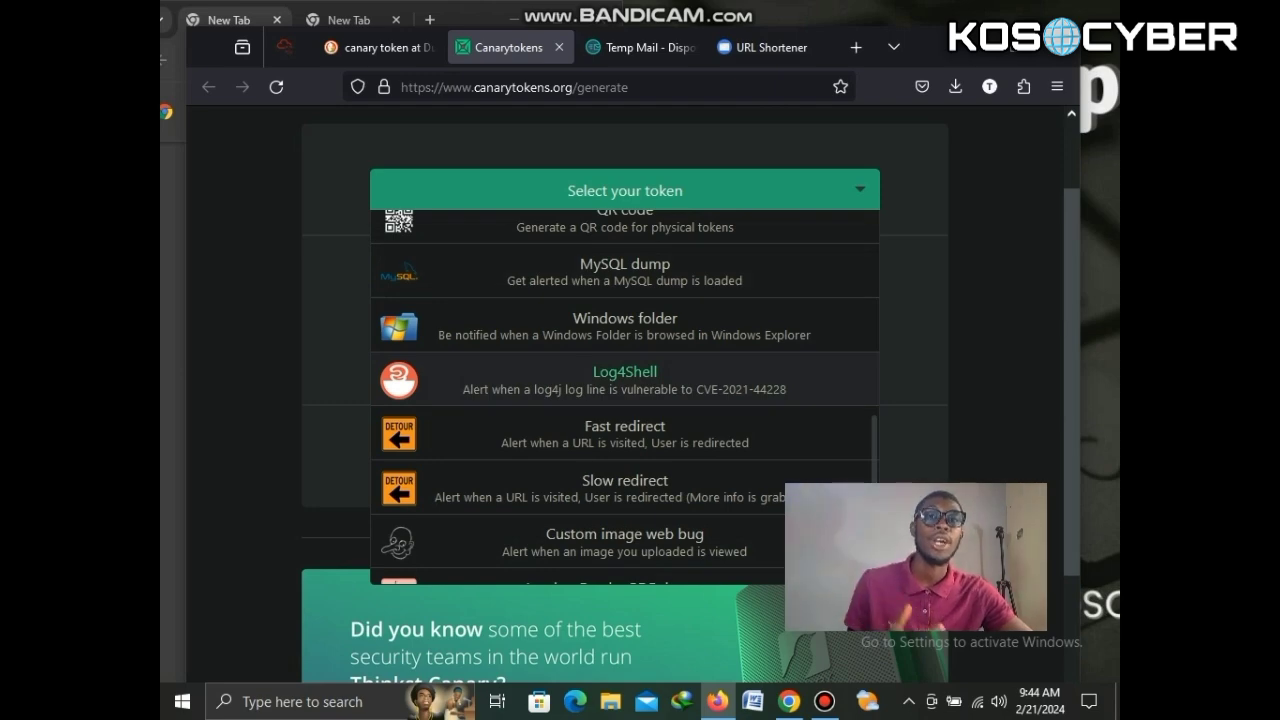
{"action": "scroll", "coordinate": [625, 380], "scroll_direction": "up", "scroll_amount": 12}
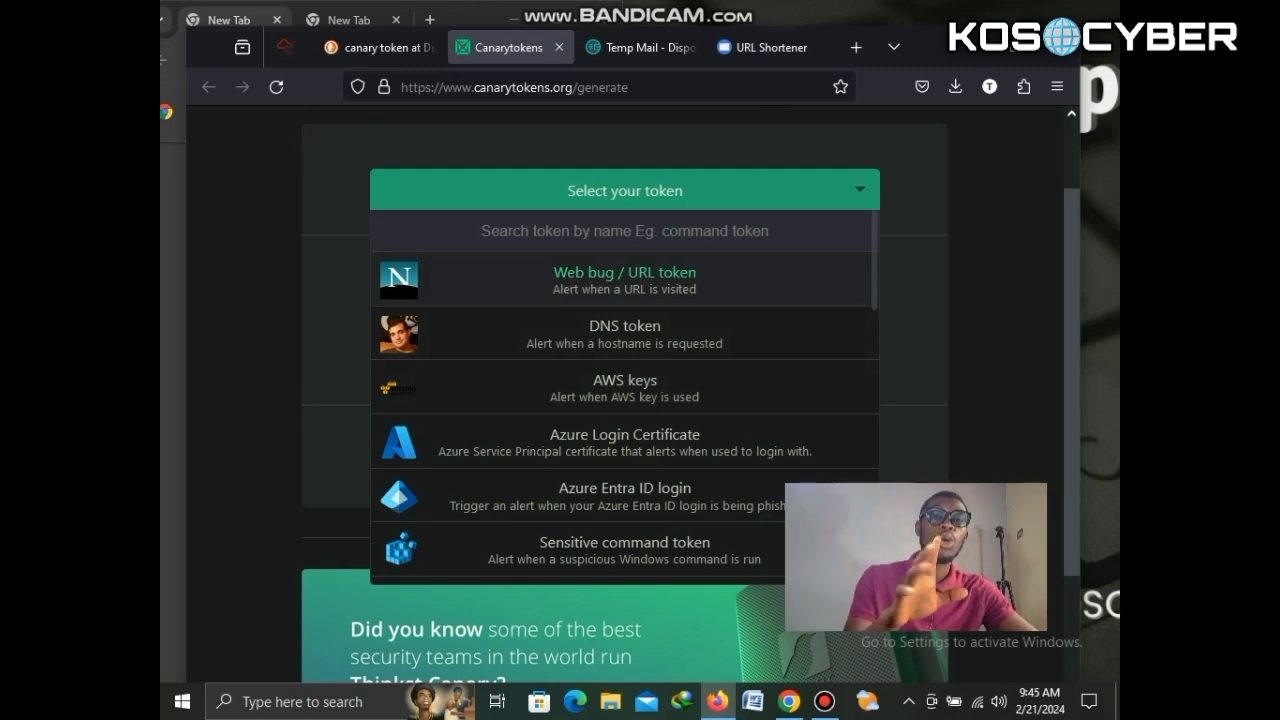
{"action": "key", "text": "Return"}
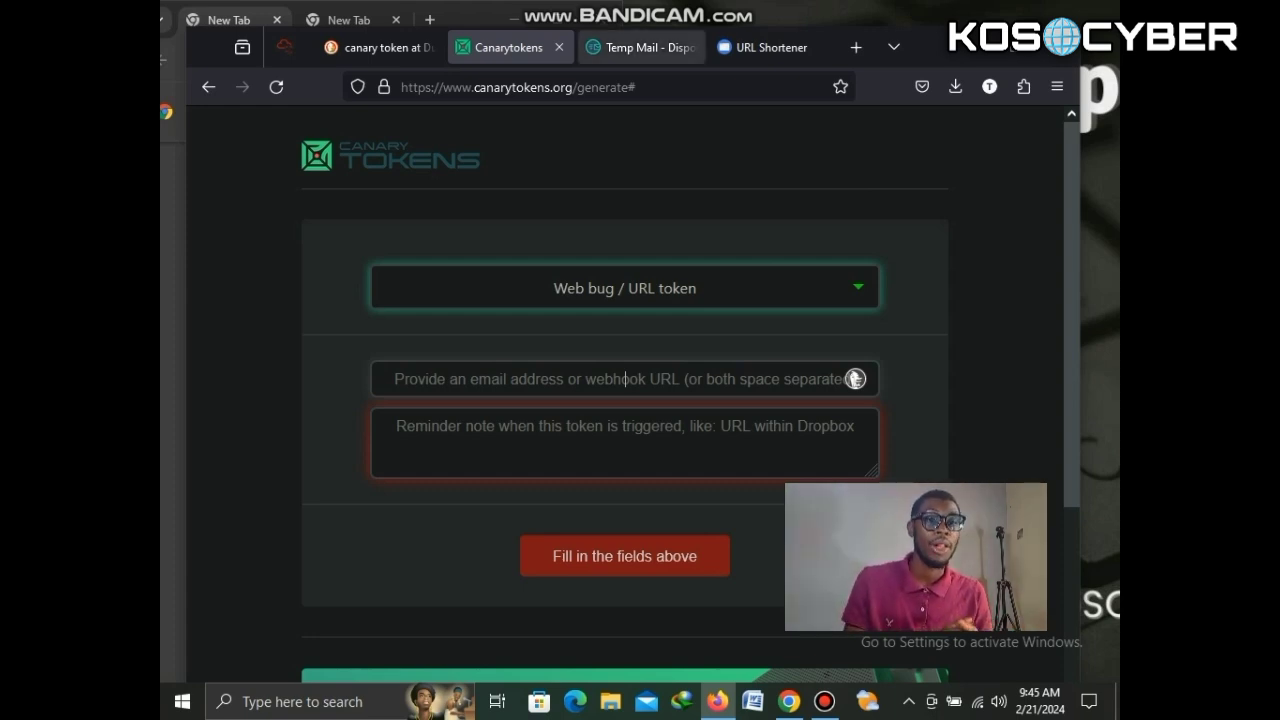
Copy the temporary e-mail address from Temp Mail and enter it as the Canarytoken's alert recipient.
{"action": "key", "text": "ctrl+Tab"}
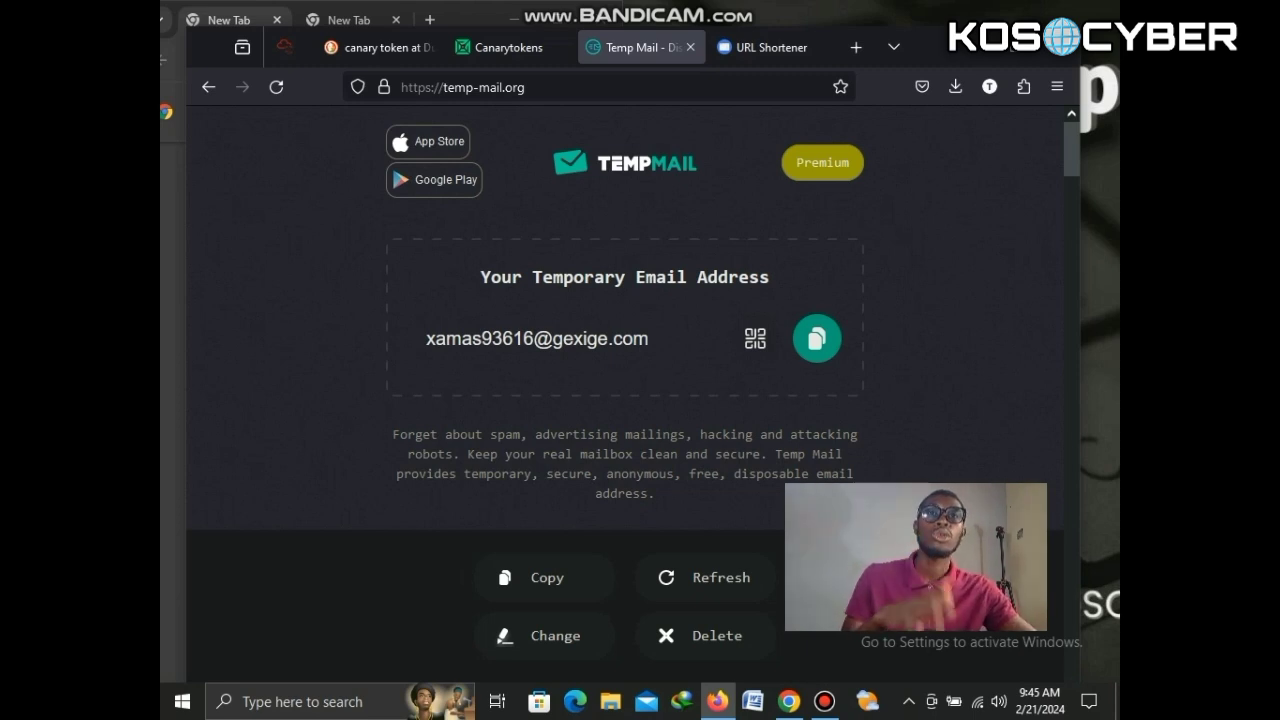
{"action": "left_click", "coordinate": [816, 339]}
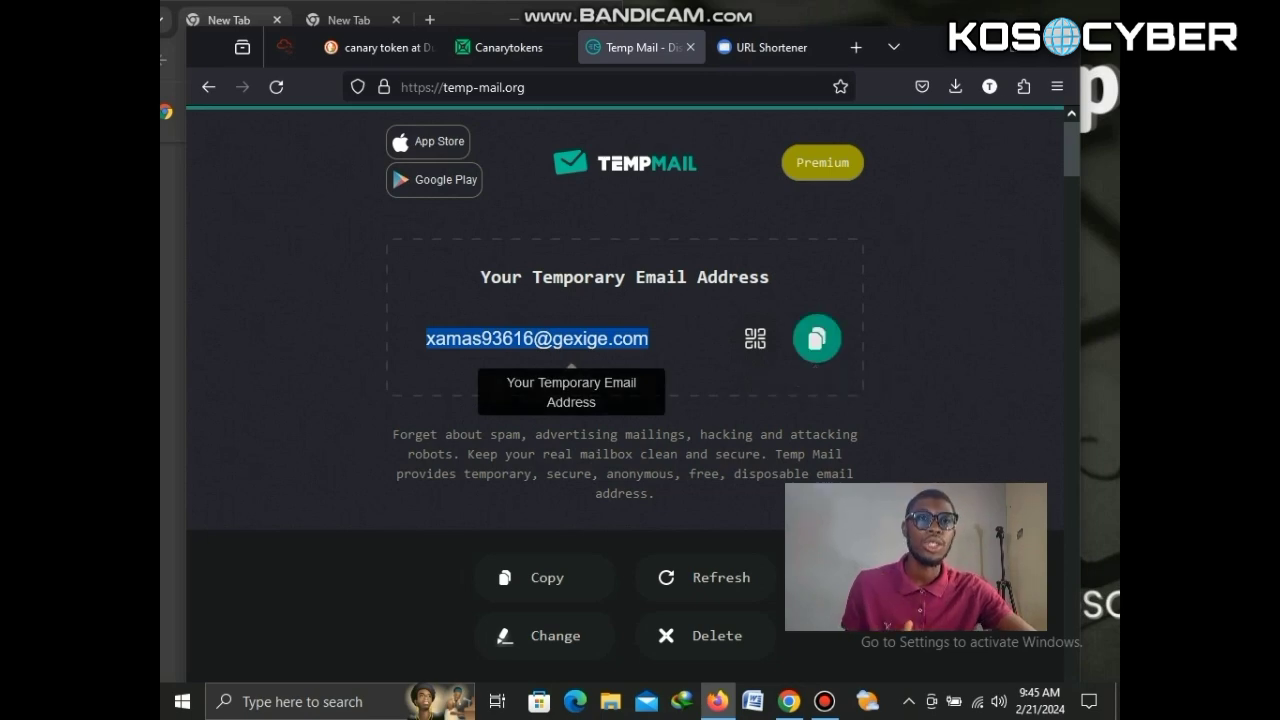
{"action": "left_click", "coordinate": [500, 47]}
{"action": "key", "text": "ctrl+v"}
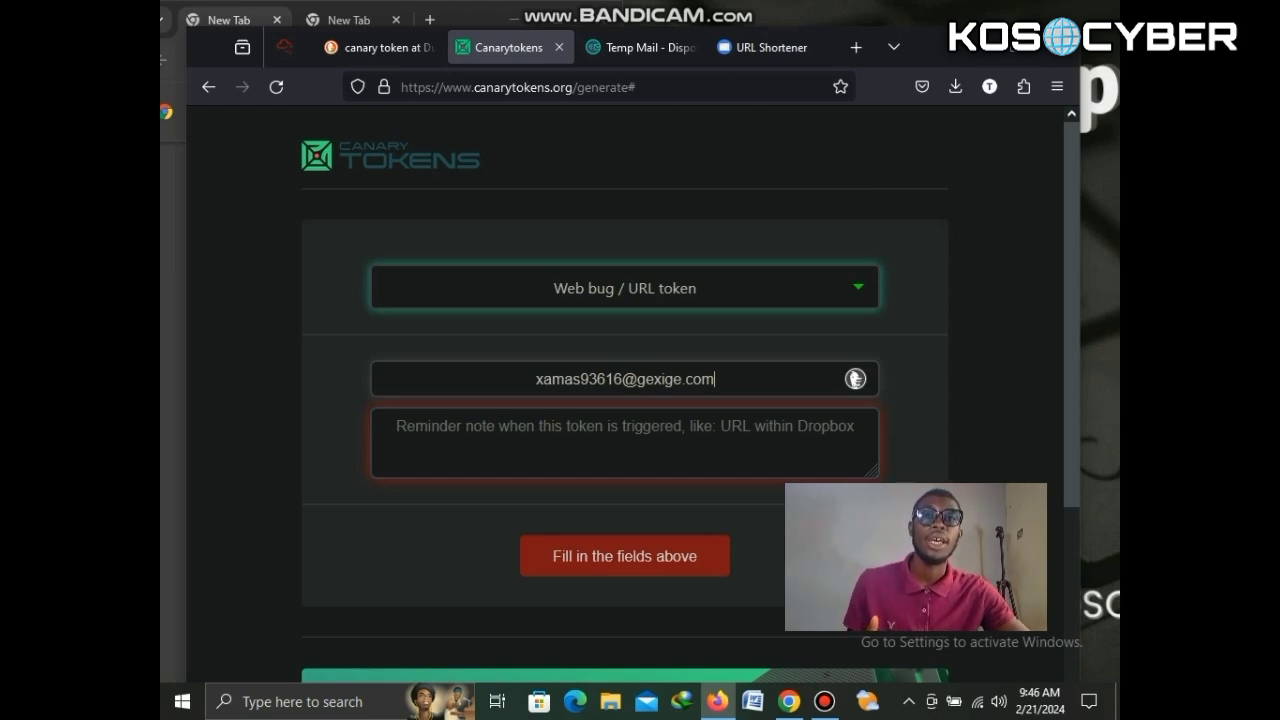
Enter "trigger" as the reminder note and create the Canarytoken.
{"action": "left_click", "coordinate": [624, 426]}
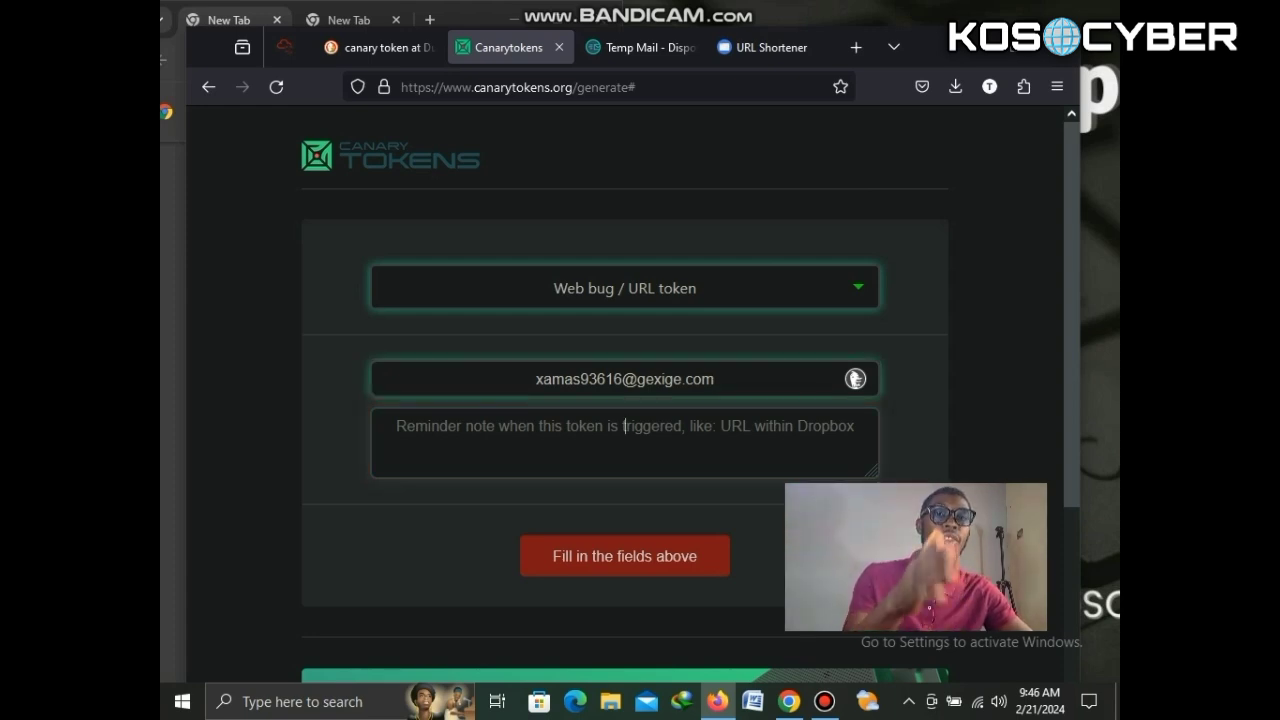
{"action": "type", "text": "t"}
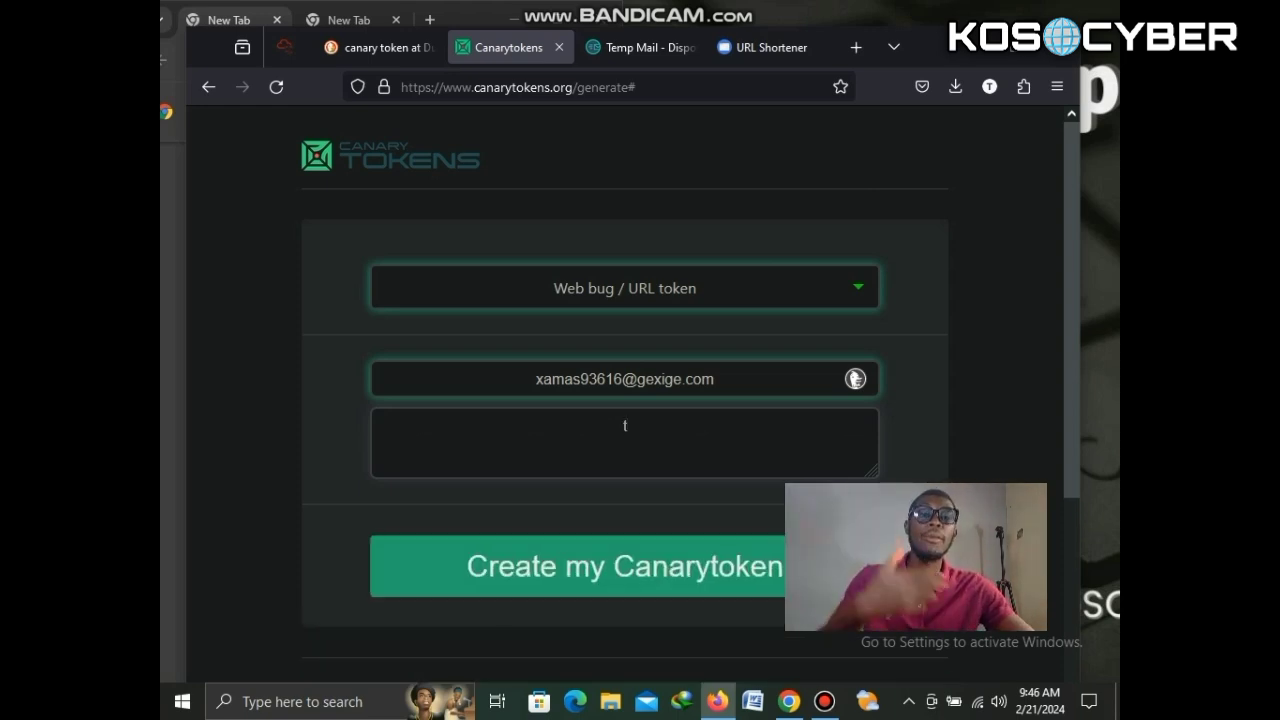
{"action": "type", "text": "rigger"}
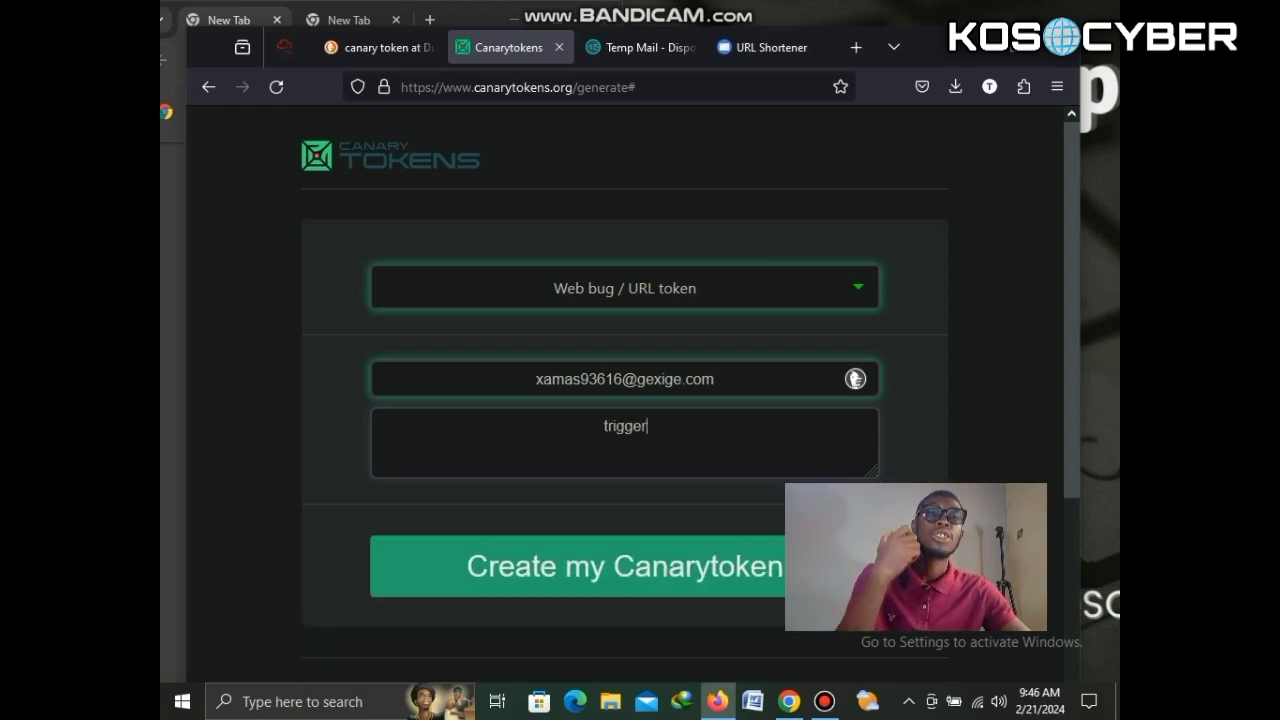
{"action": "key", "text": "Tab"}
{"action": "key", "text": "Return"}
Copy the generated web token URL and shorten it with the ShortURL site.
{"action": "scroll", "coordinate": [625, 400], "scroll_direction": "down", "scroll_amount": 3}
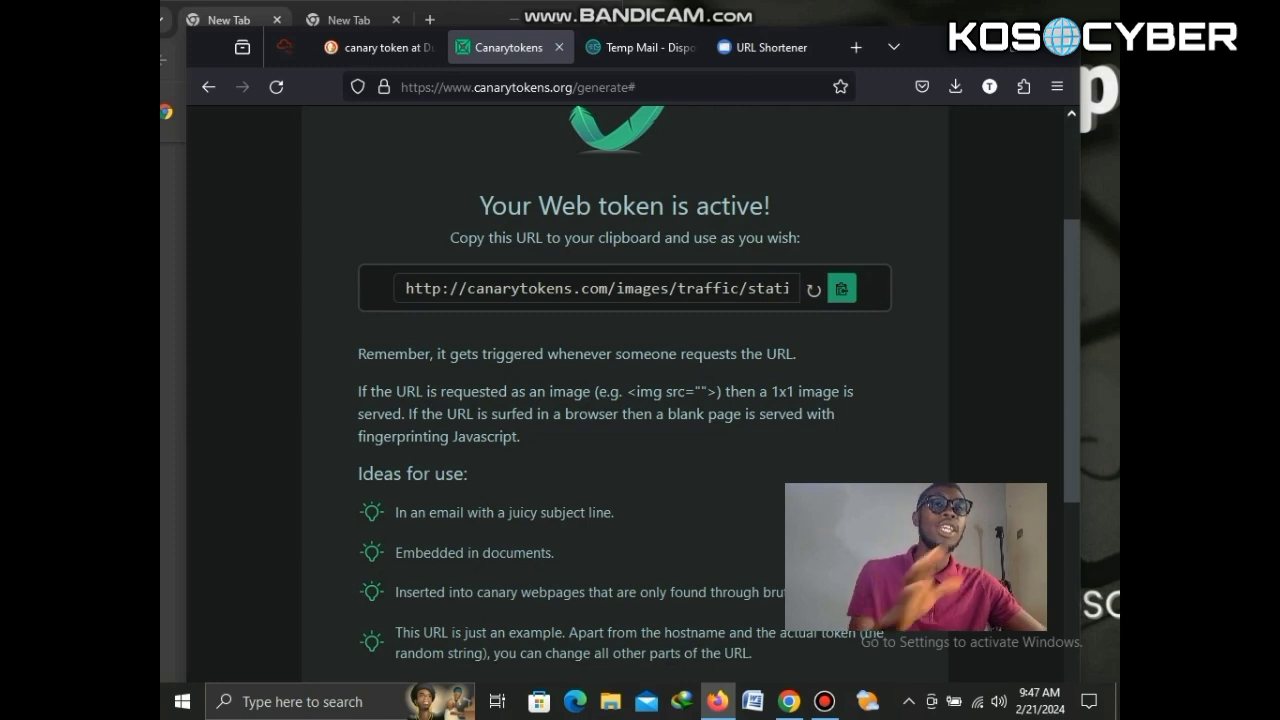
{"action": "left_click", "coordinate": [841, 288]}
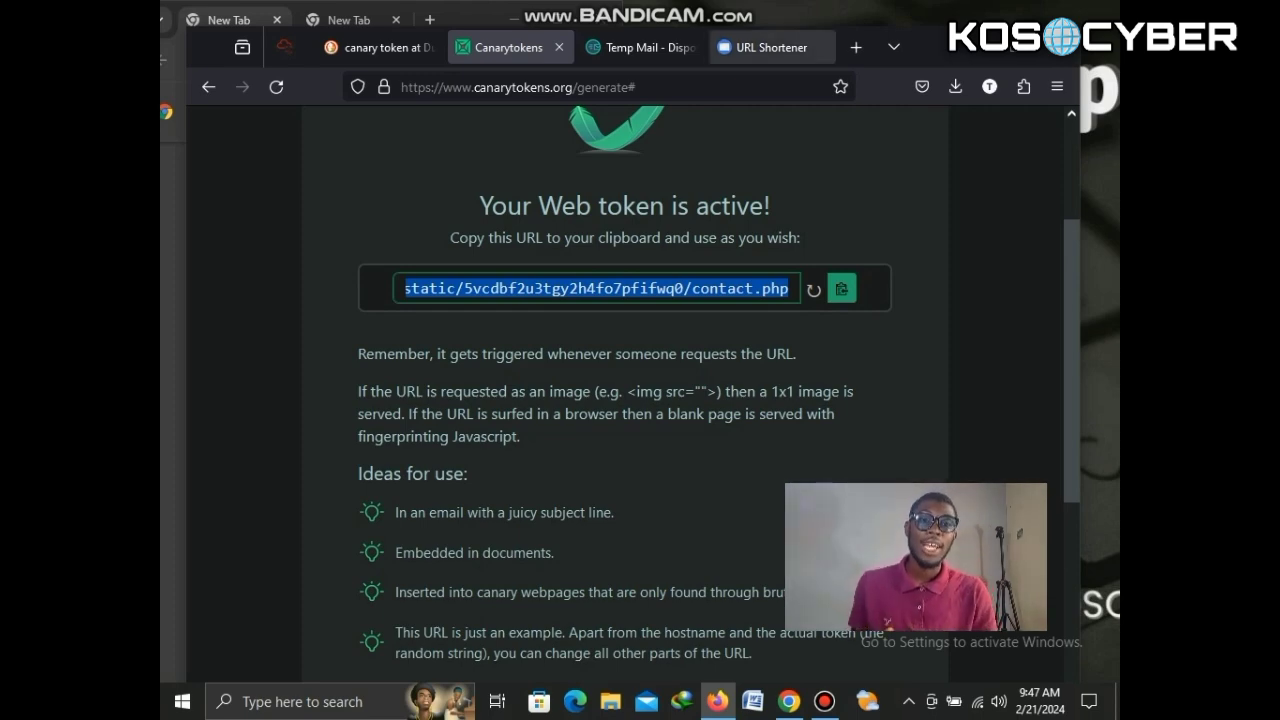
{"action": "left_click", "coordinate": [762, 47]}
{"action": "scroll", "coordinate": [625, 395], "scroll_direction": "up", "scroll_amount": 4}
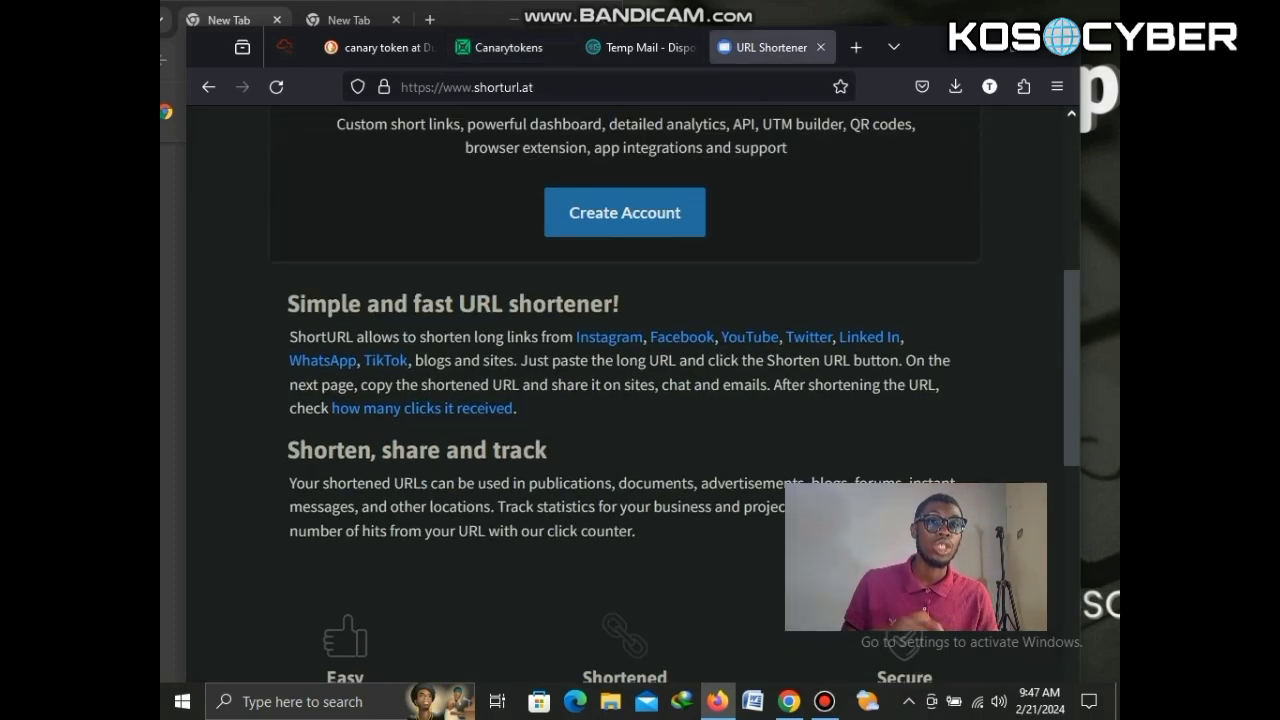
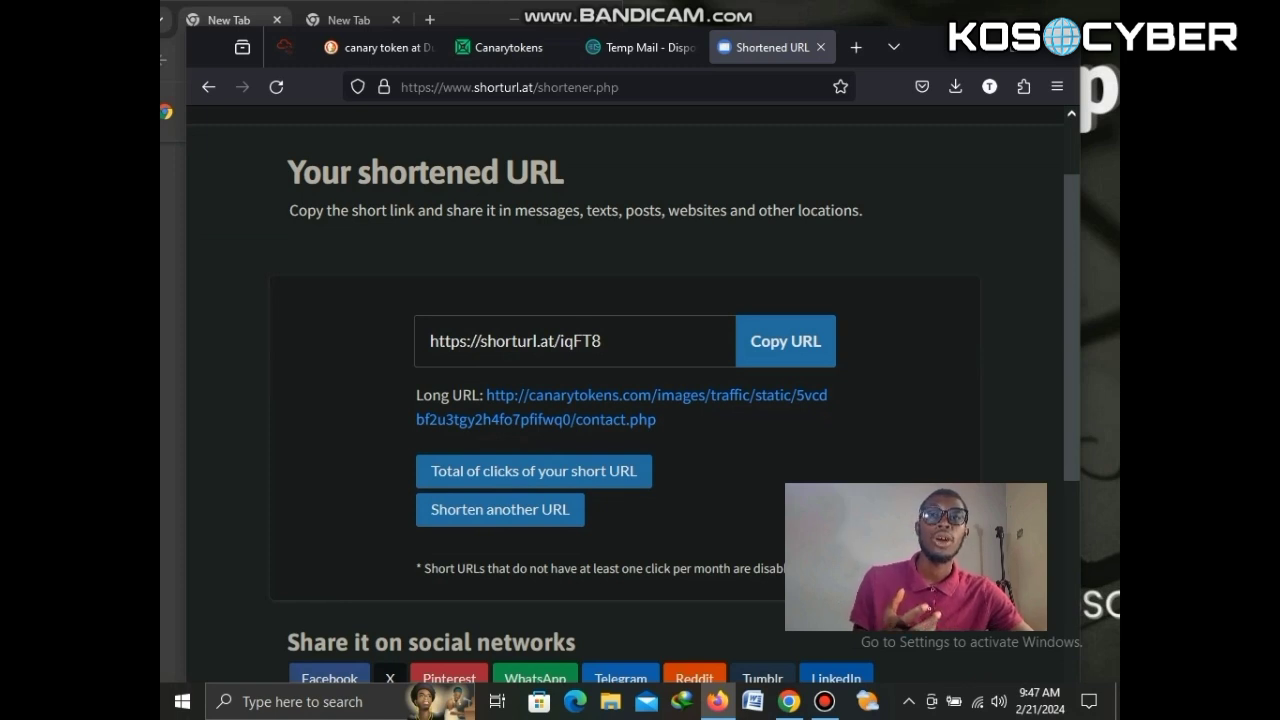
Copy the shortened URL and open it in a Google Chrome tab to trigger the token.
{"action": "left_click", "coordinate": [785, 341]}
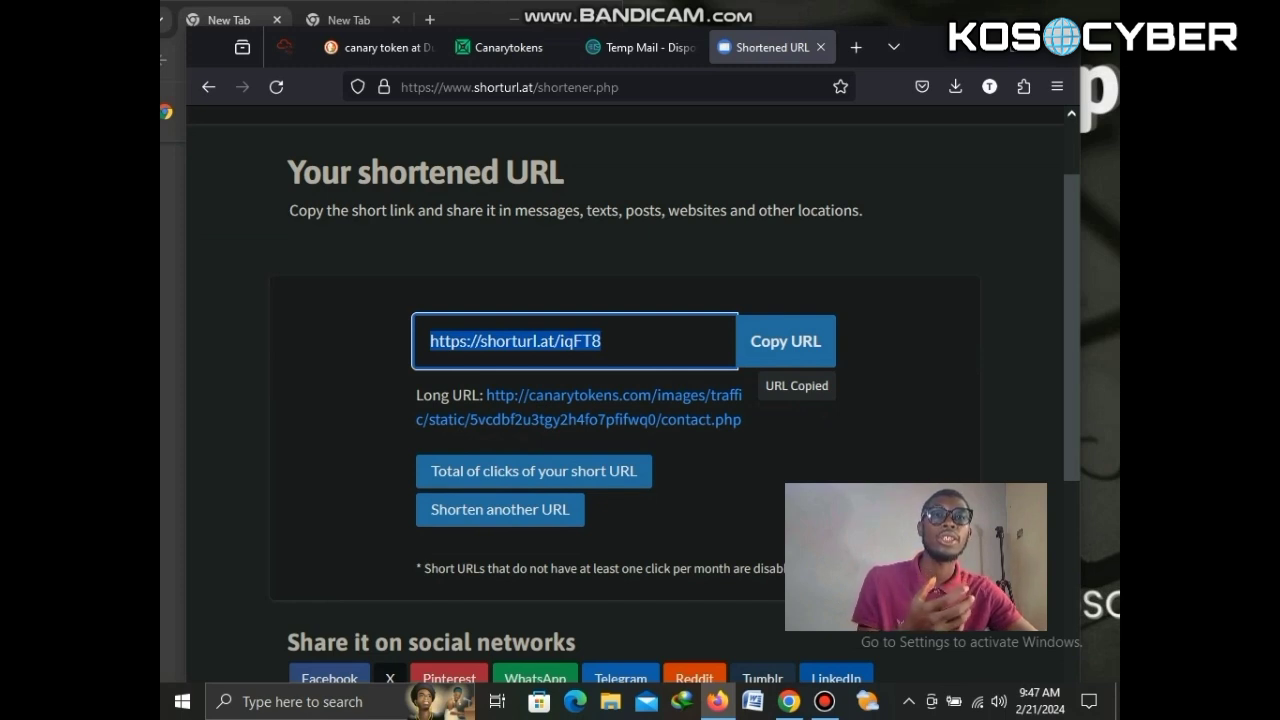
{"action": "scroll", "coordinate": [624, 400], "scroll_direction": "down", "scroll_amount": 3}
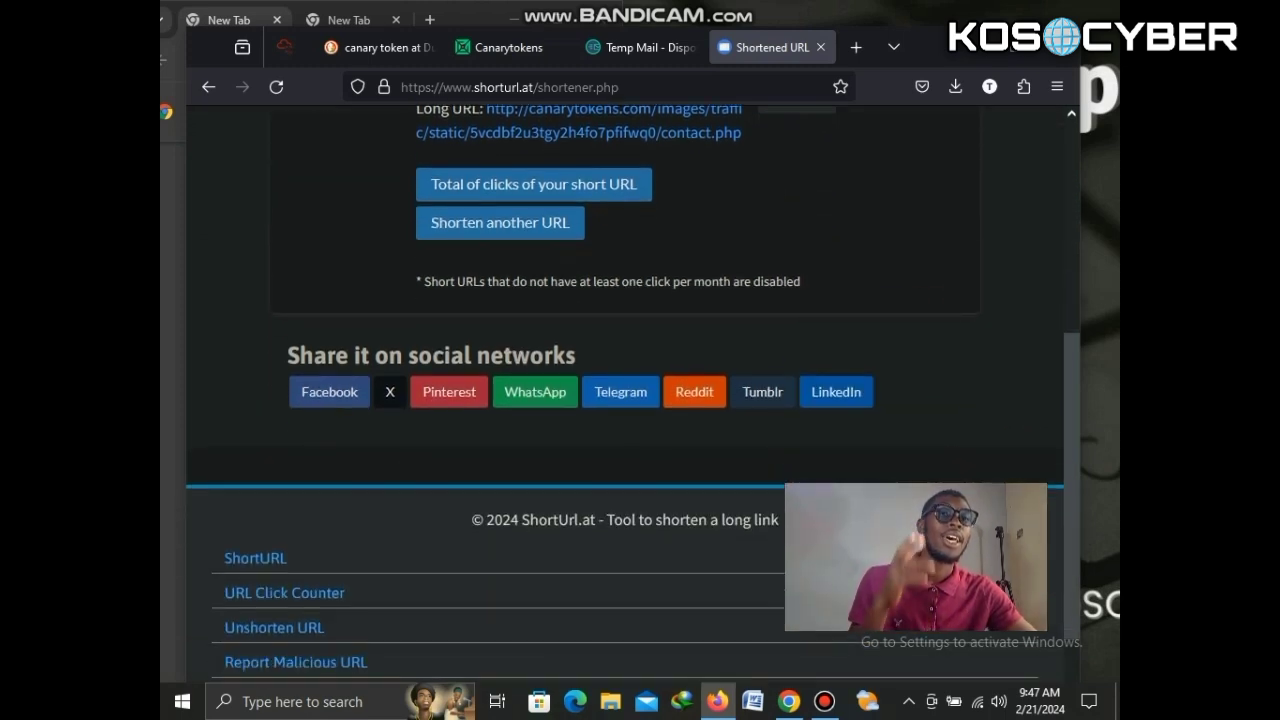
{"action": "scroll", "coordinate": [624, 400], "scroll_direction": "up", "scroll_amount": 2}
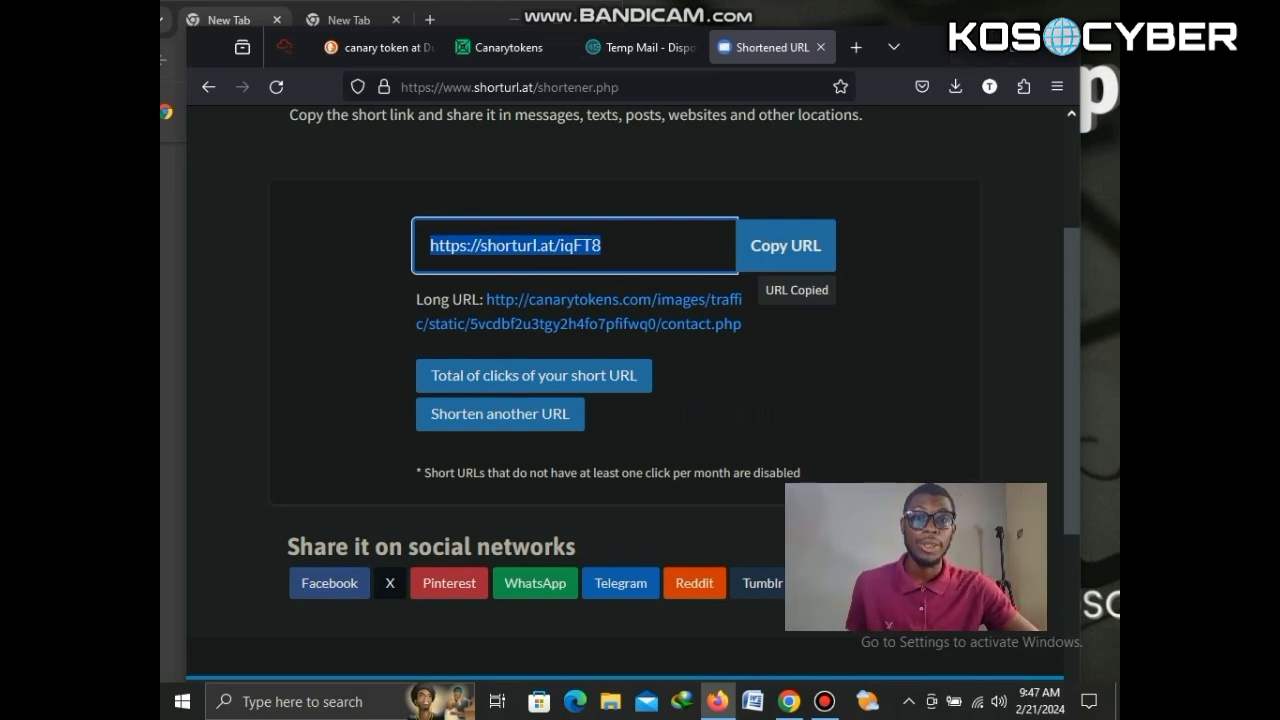
{"action": "key", "text": "super+Down"}
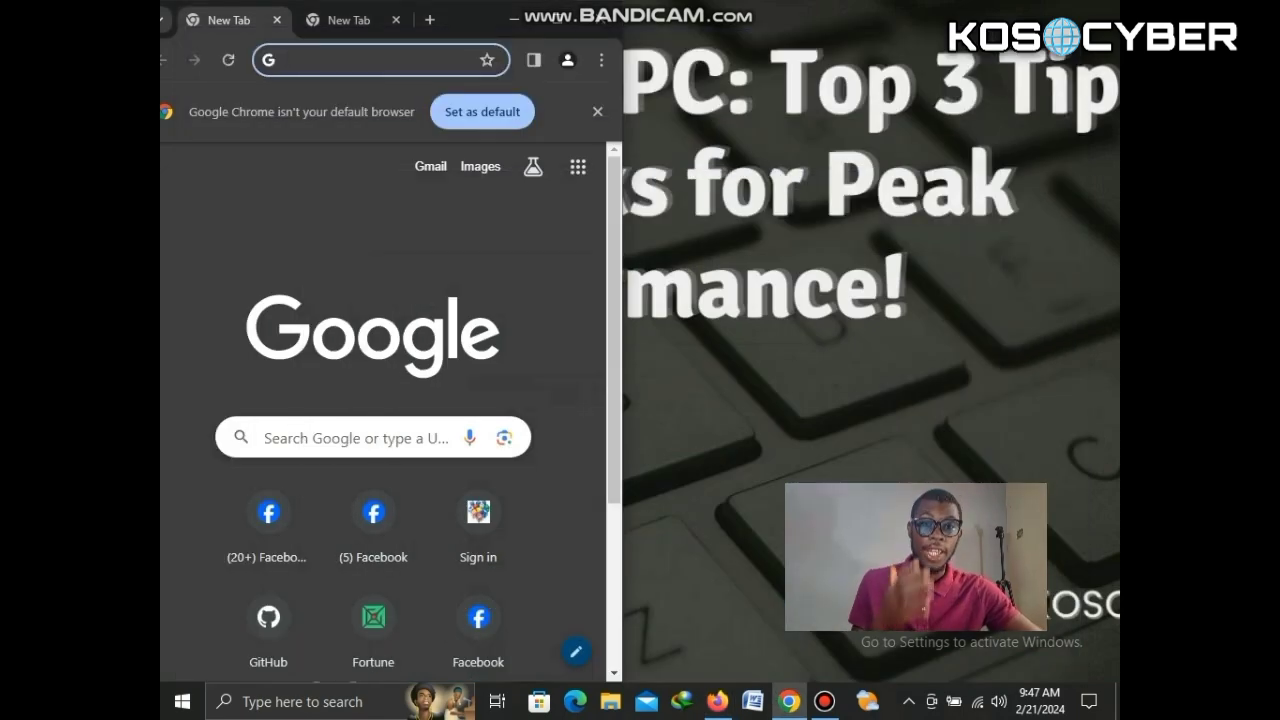
{"action": "right_click", "coordinate": [318, 62]}
{"action": "left_click", "coordinate": [380, 214]}
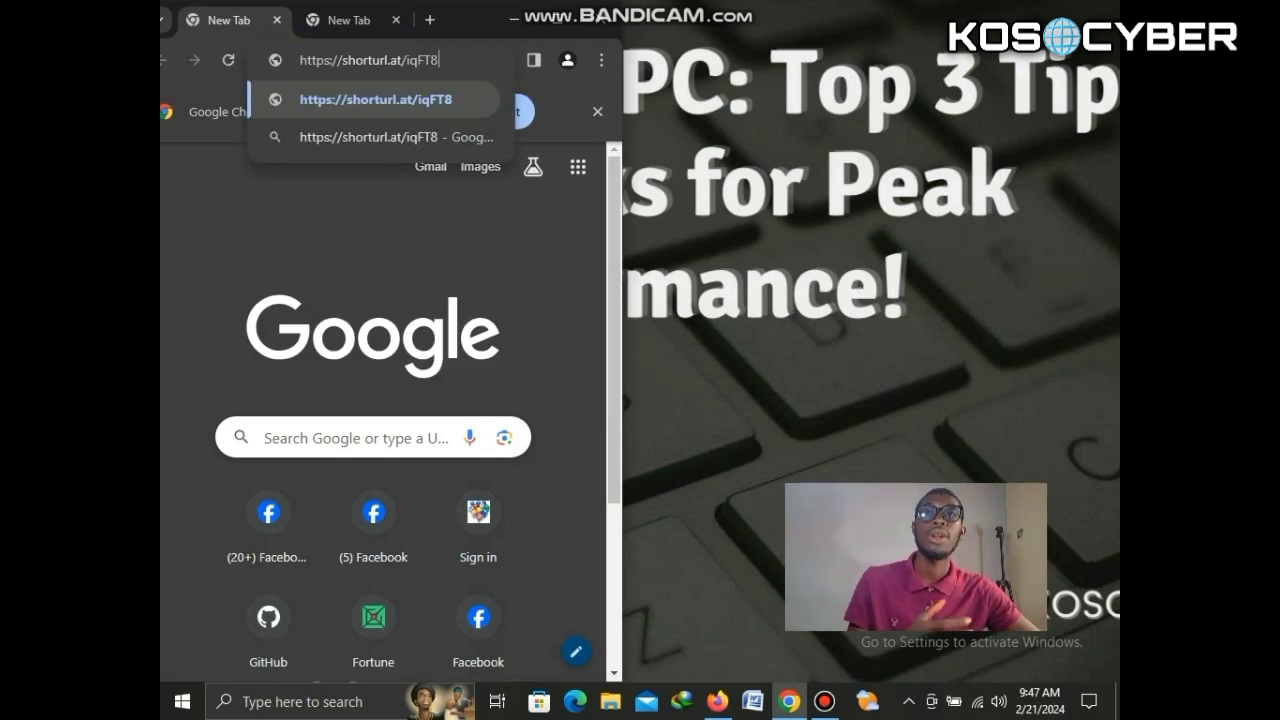
{"action": "key", "text": "Return"}
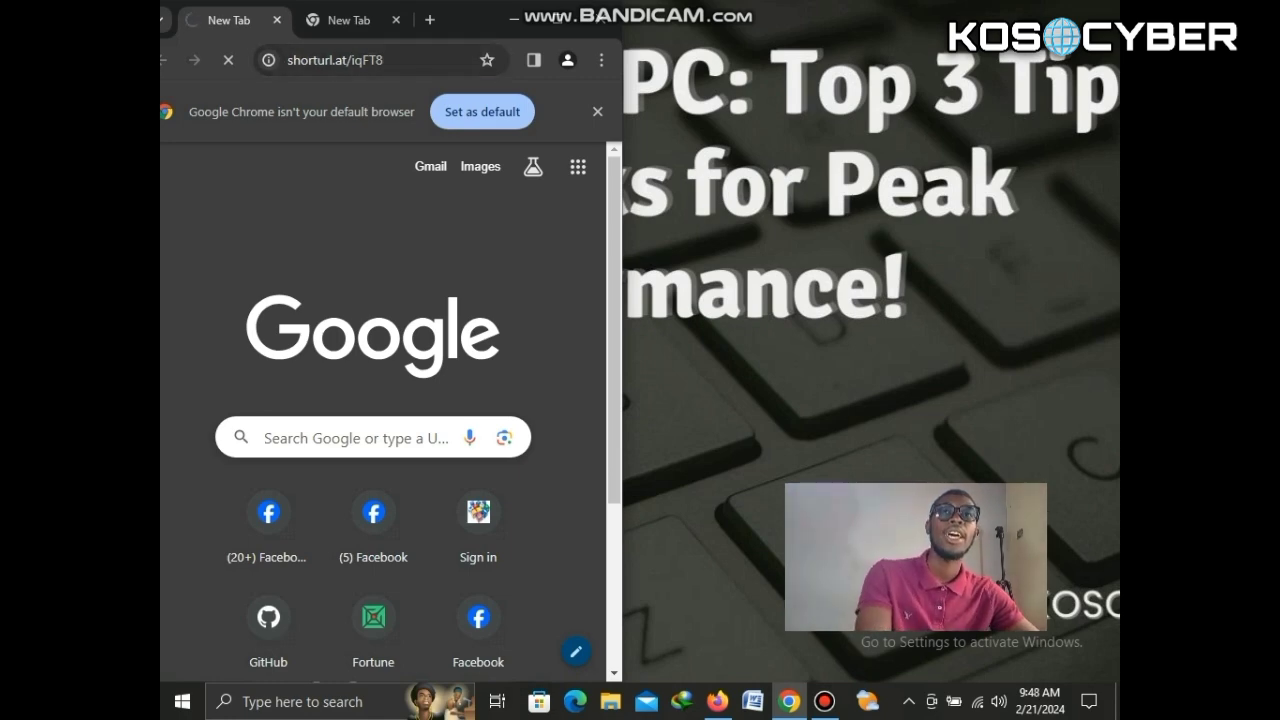
{"action": "left_click_drag", "start_coordinate": [470, 20], "coordinate": [654, 33]}
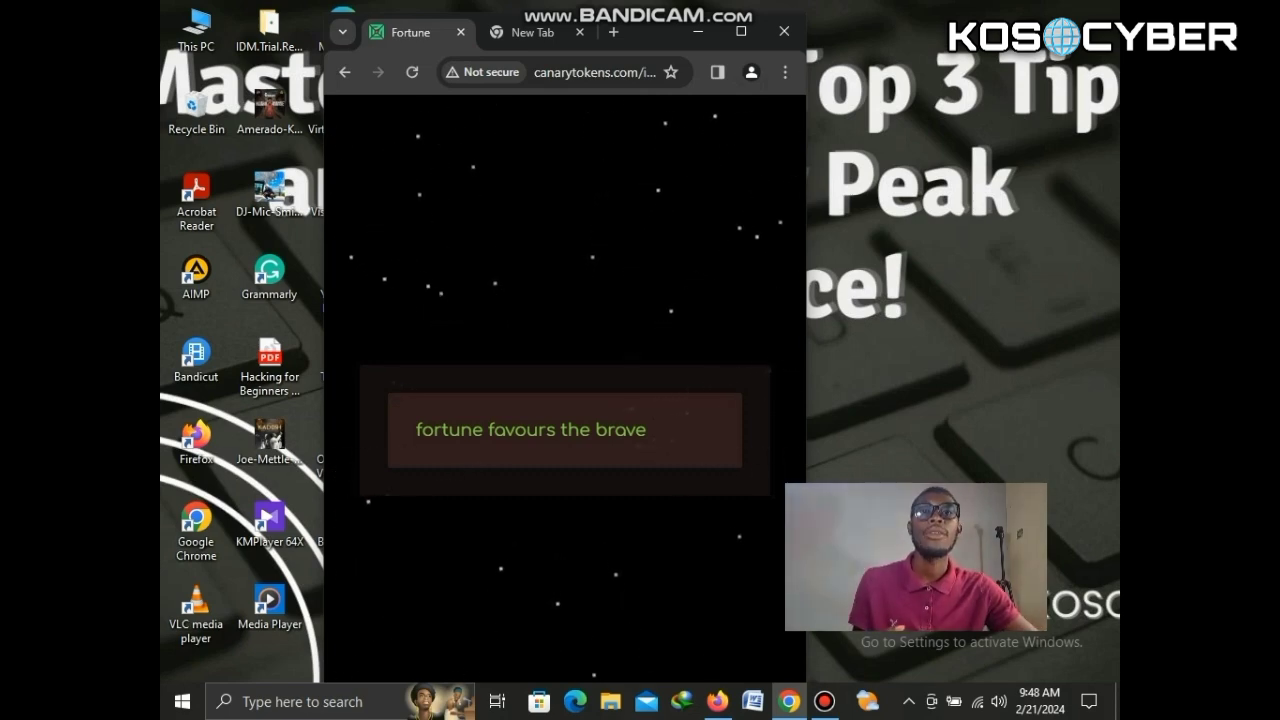
Switch back to Firefox, open the "Your Canarytoken was Triggered" message in Temp Mail, and examine its source IP, time and user-agent details.
{"action": "key", "text": "alt+Tab"}
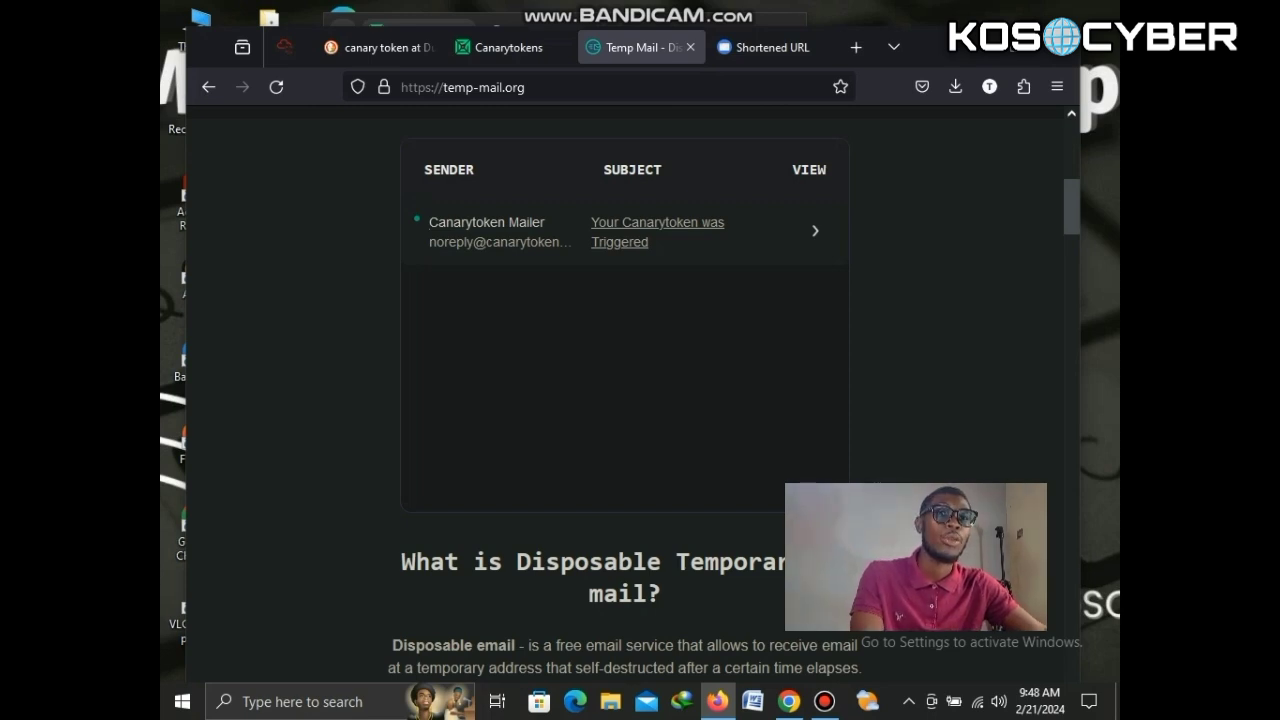
{"action": "left_click", "coordinate": [657, 222]}
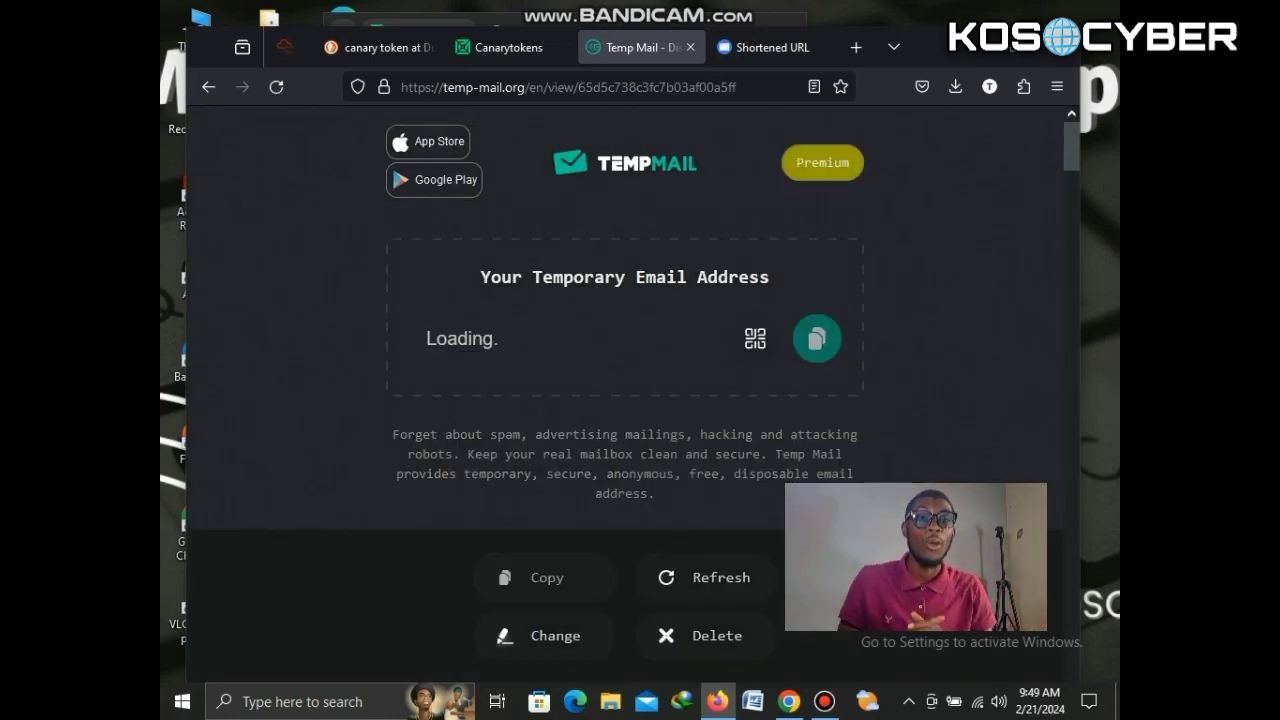
{"action": "scroll", "coordinate": [624, 394], "scroll_direction": "down", "scroll_amount": 9}
{"action": "scroll", "coordinate": [625, 400], "scroll_direction": "down", "scroll_amount": 2}
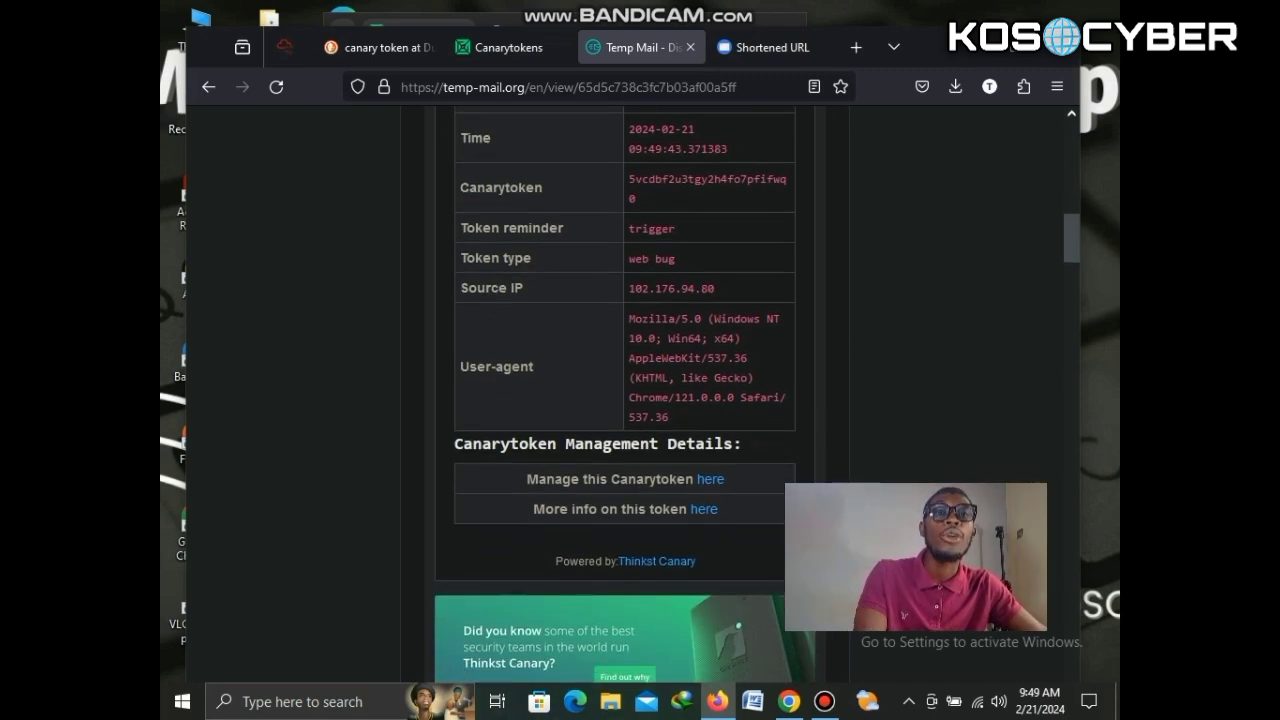
{"action": "scroll", "coordinate": [625, 400], "scroll_direction": "up", "scroll_amount": 2}
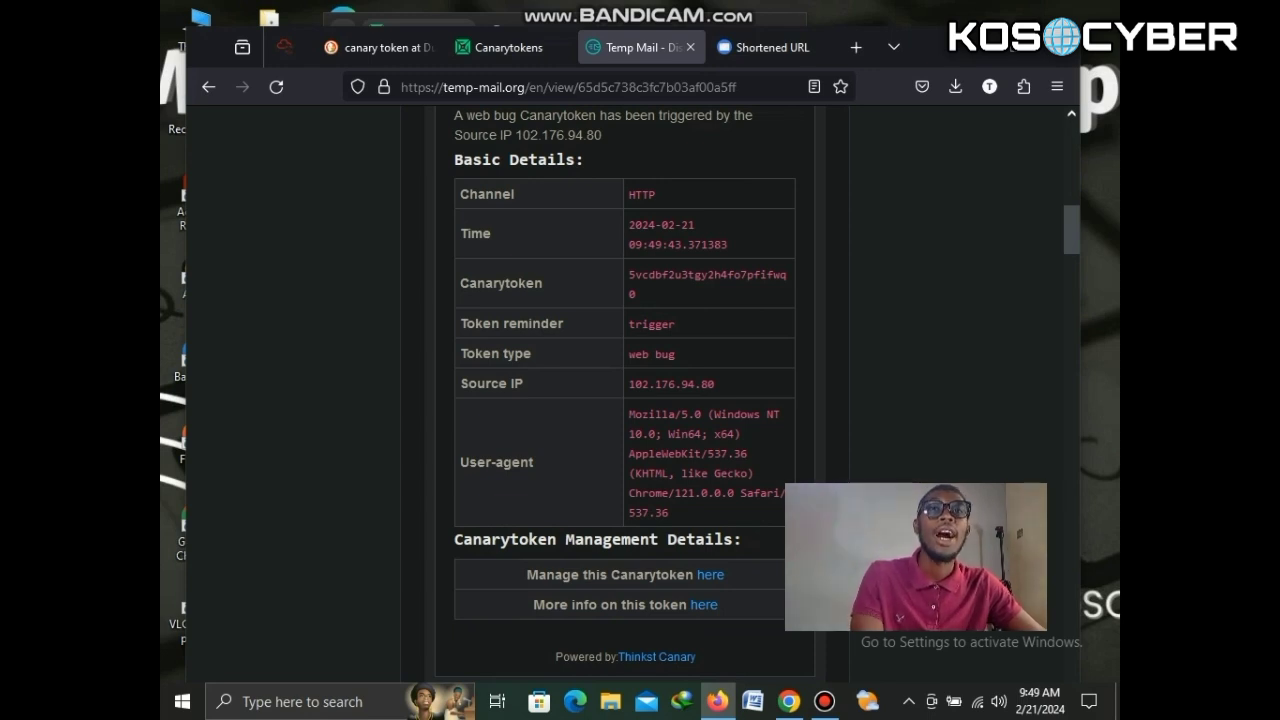
{"action": "scroll", "coordinate": [625, 400], "scroll_direction": "down", "scroll_amount": 4}
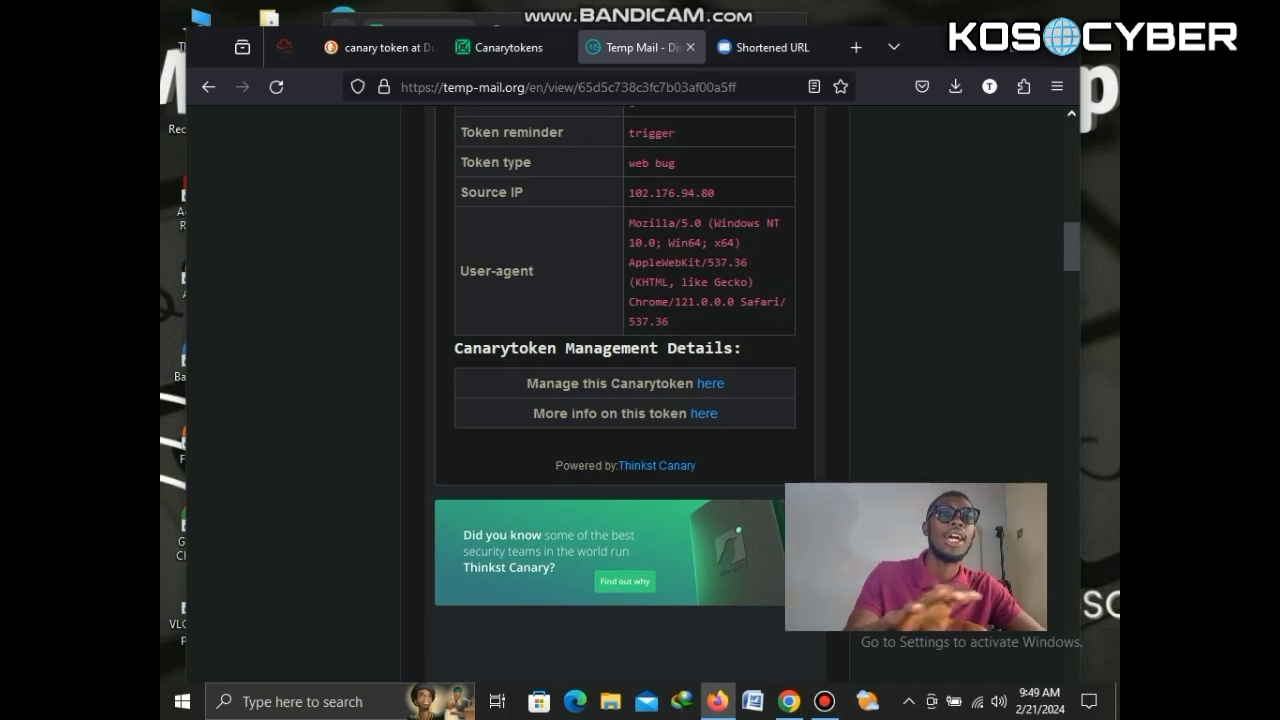
{"action": "scroll", "coordinate": [625, 400], "scroll_direction": "down", "scroll_amount": 2}
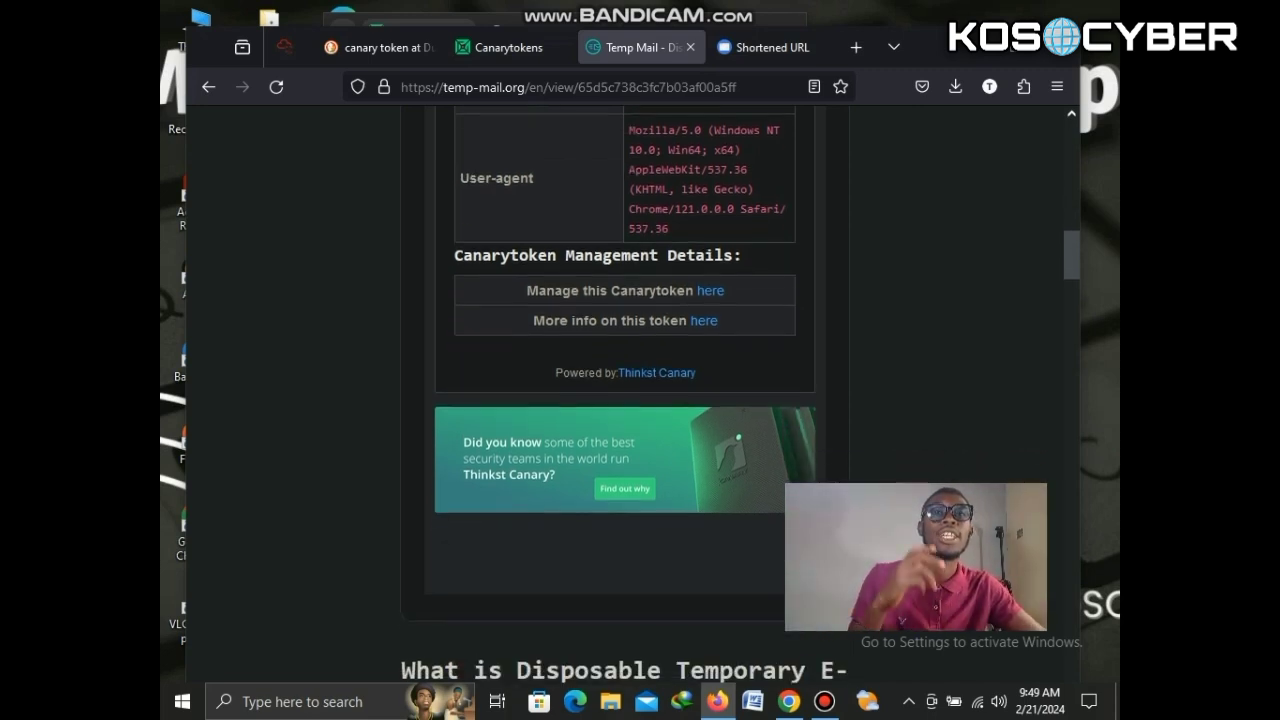
{"action": "scroll", "coordinate": [625, 400], "scroll_direction": "up", "scroll_amount": 2}
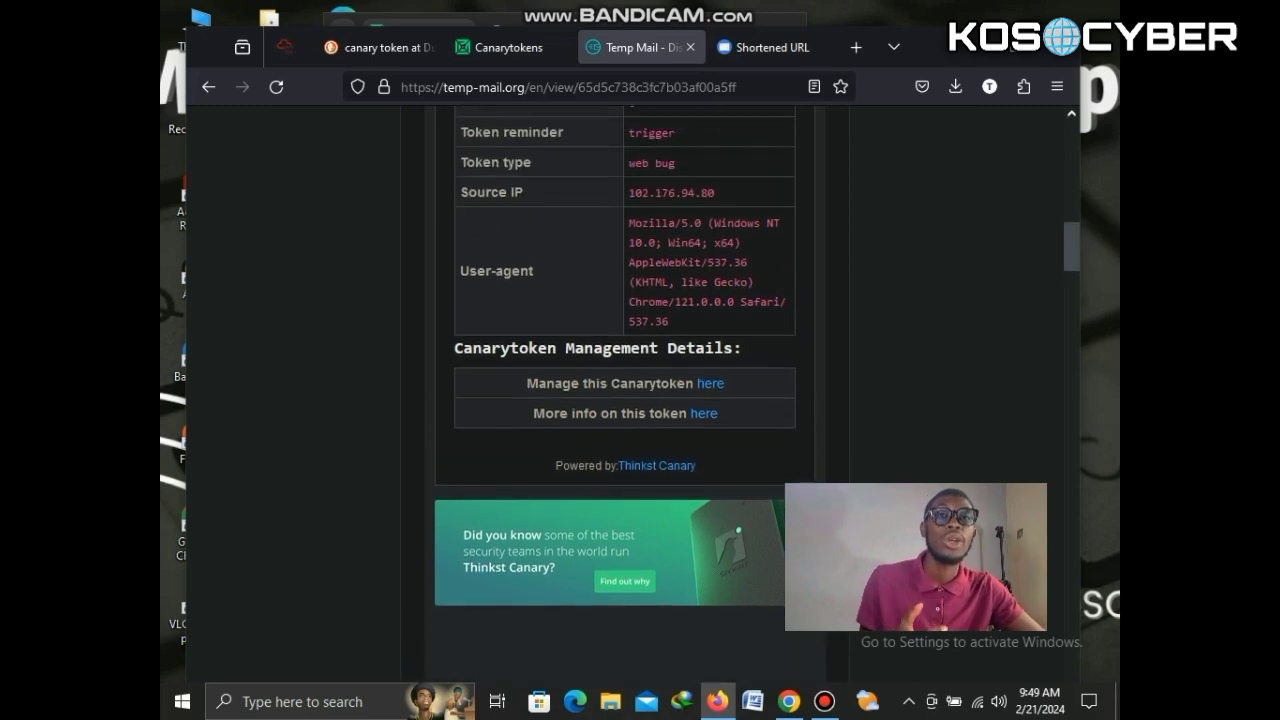
{"action": "scroll", "coordinate": [625, 400], "scroll_direction": "up", "scroll_amount": 12}
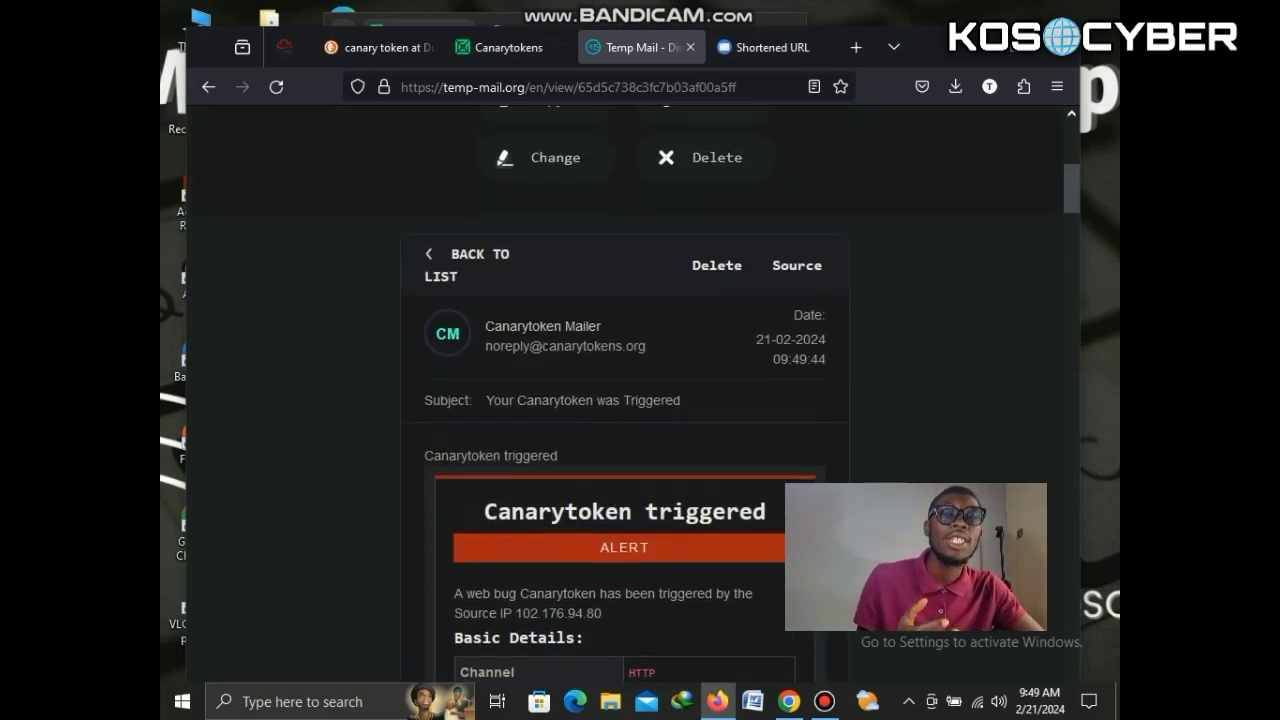
{"action": "scroll", "coordinate": [625, 400], "scroll_direction": "down", "scroll_amount": 5}
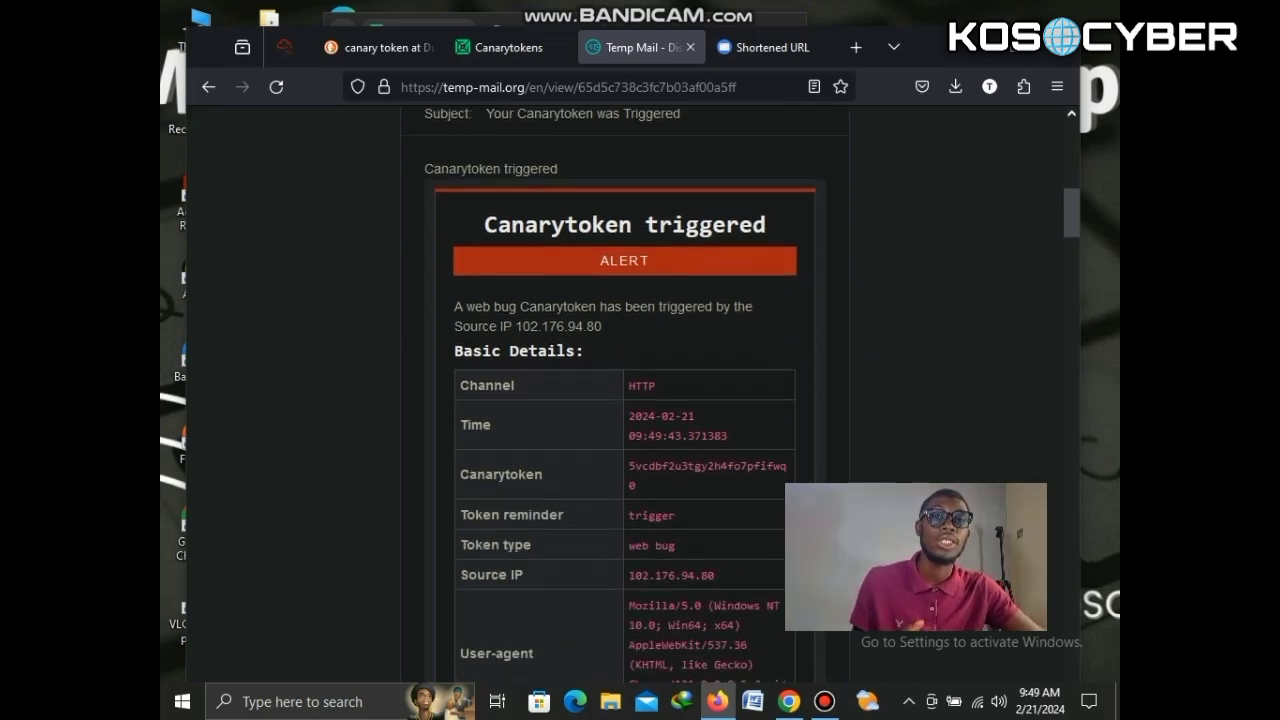
{"action": "scroll", "coordinate": [625, 400], "scroll_direction": "up", "scroll_amount": 3}
Open the token's trigger history from its Canarytokens management page.
{"action": "key", "text": "ctrl+Page_Up"}
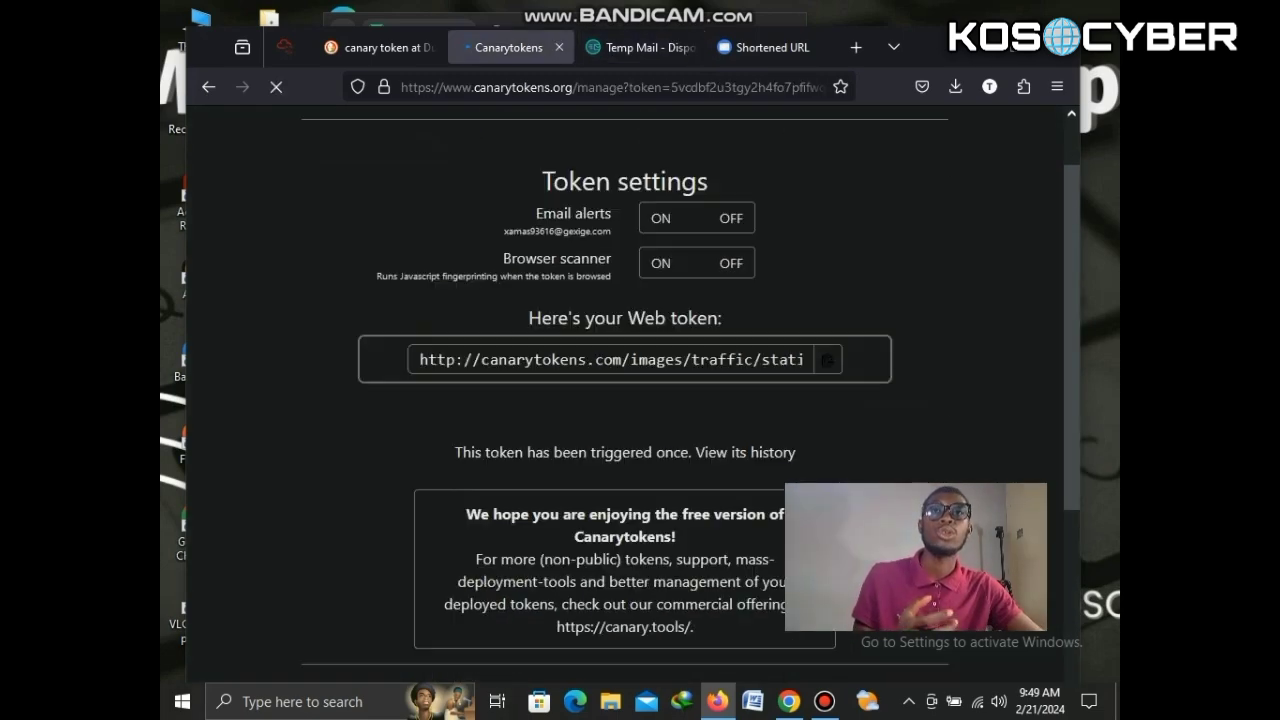
{"action": "scroll", "coordinate": [625, 400], "scroll_direction": "down", "scroll_amount": 4}
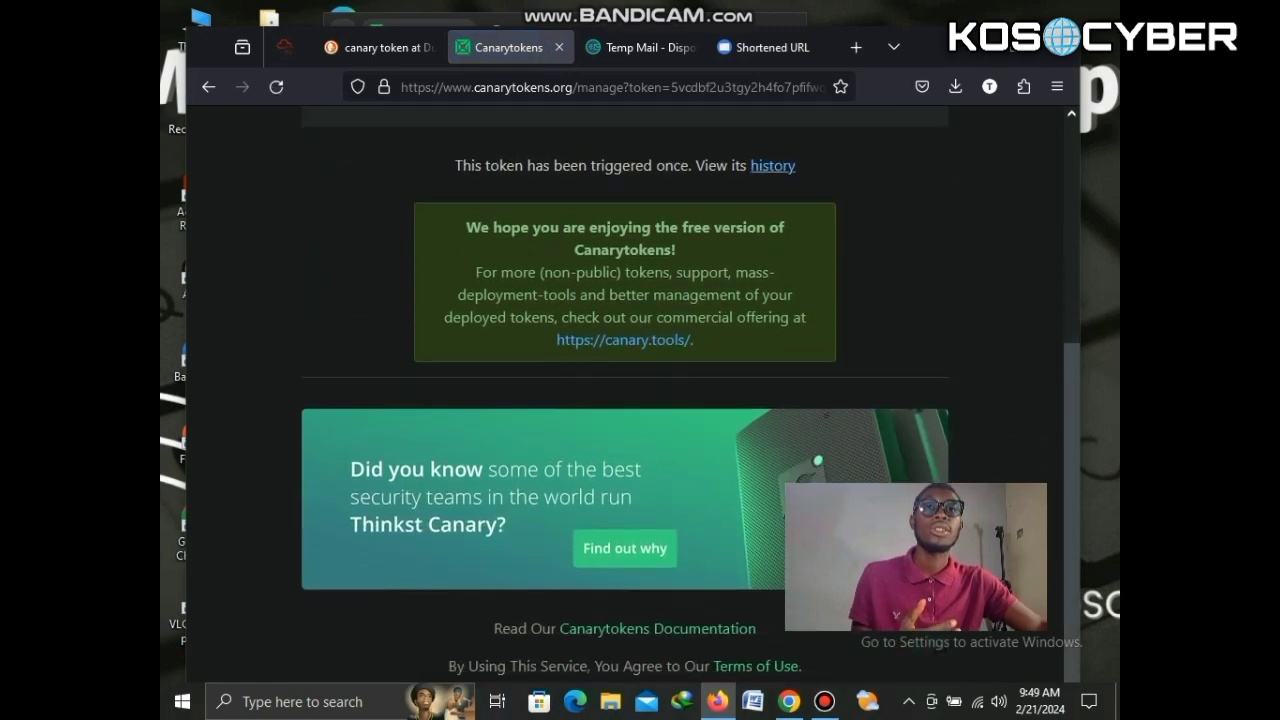
{"action": "left_click", "coordinate": [772, 165]}
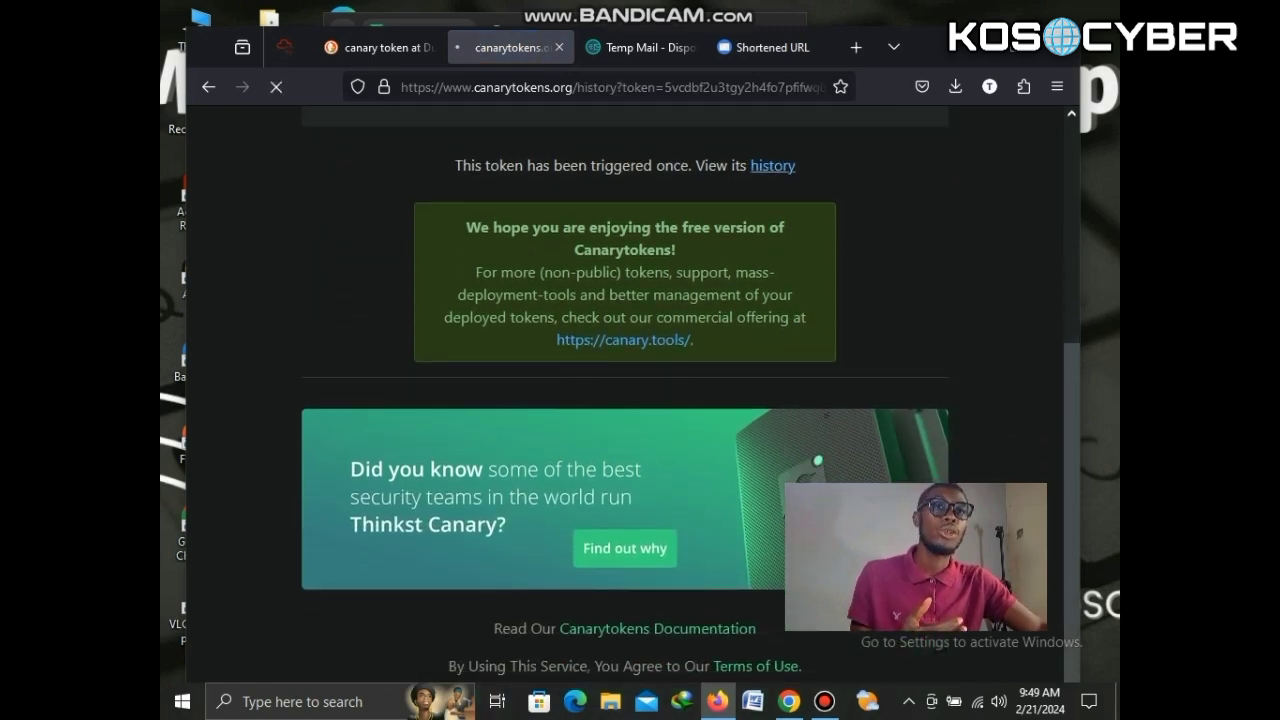